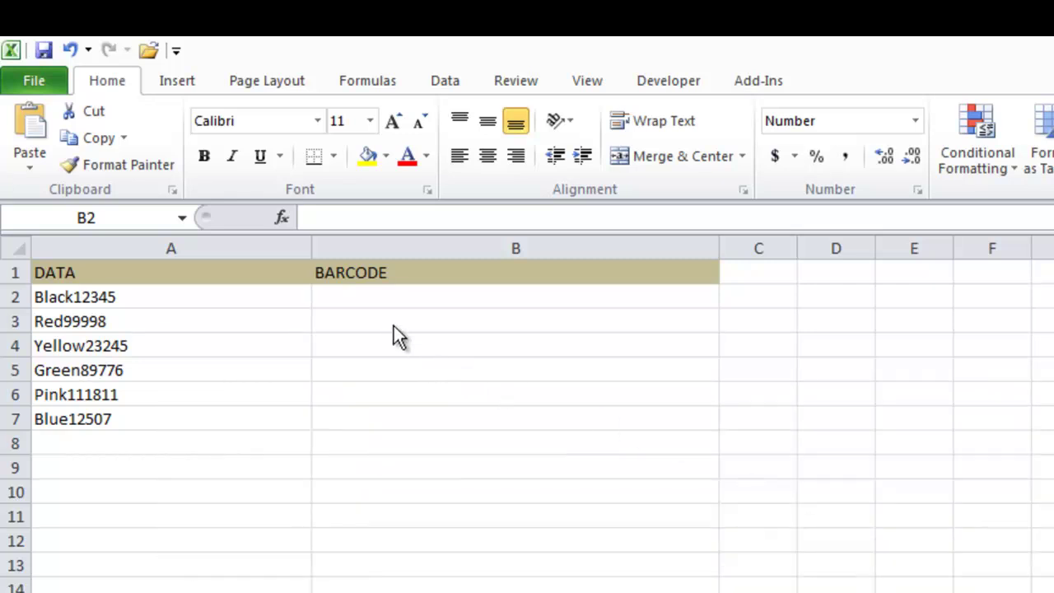
# Enter the formula =A2 in cell B2 and fill it down the BARCODE column to B7
pyautogui.click(368, 297)
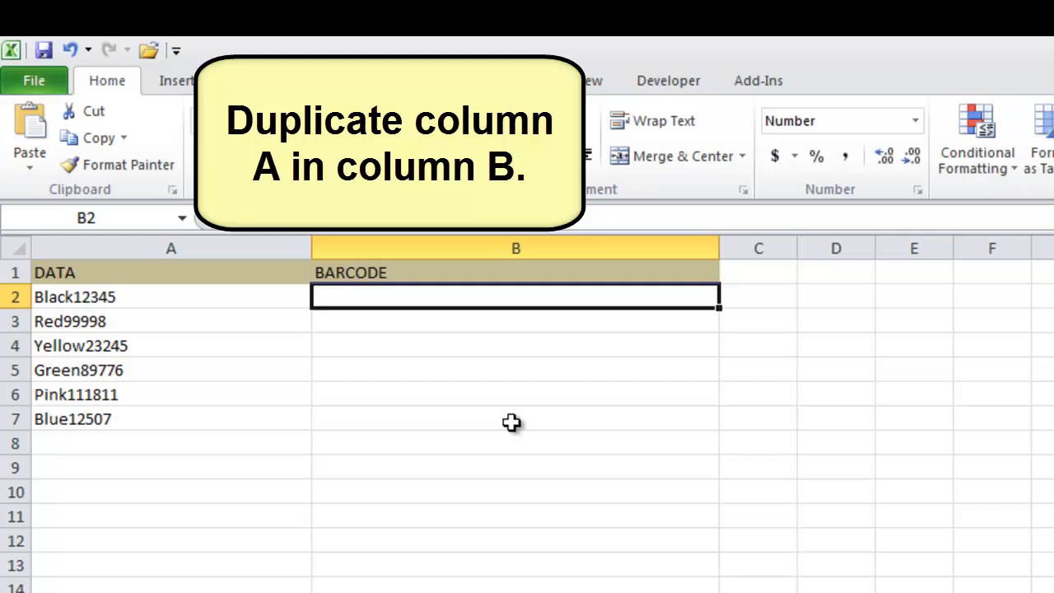
pyautogui.write('=')
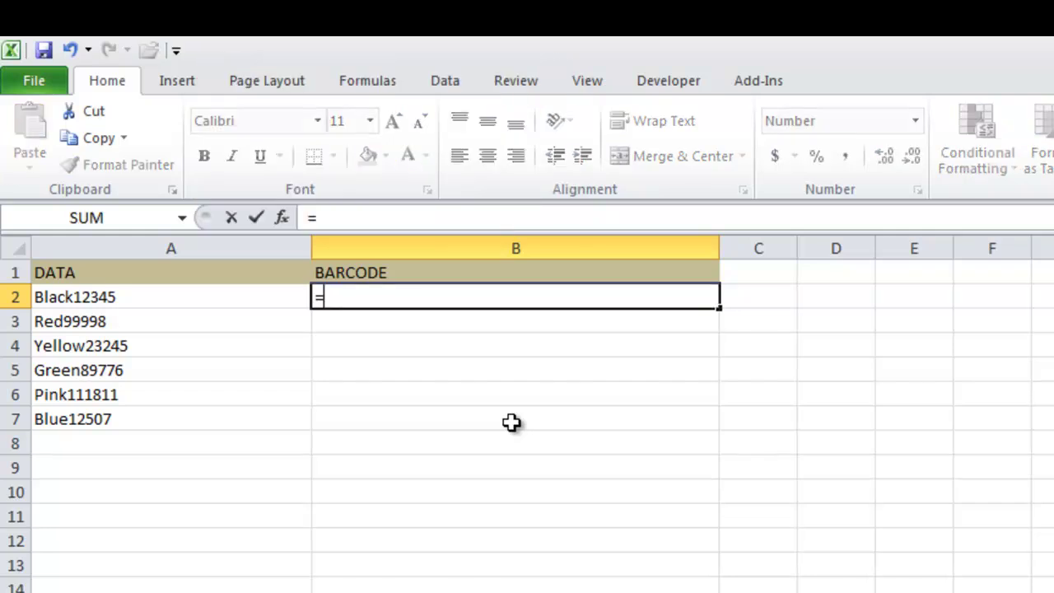
pyautogui.write('A2')
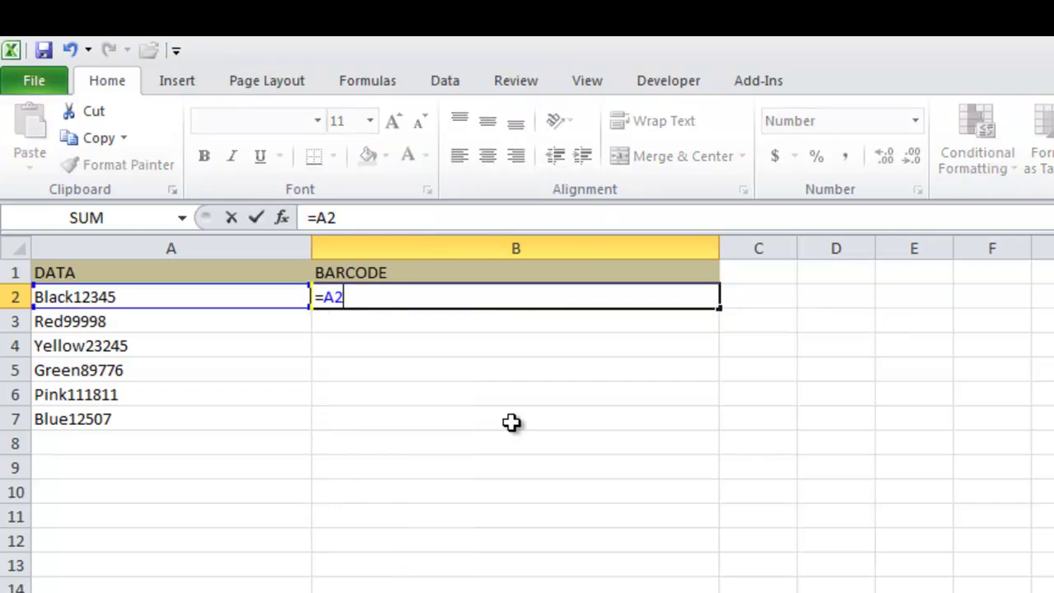
pyautogui.press('Return')
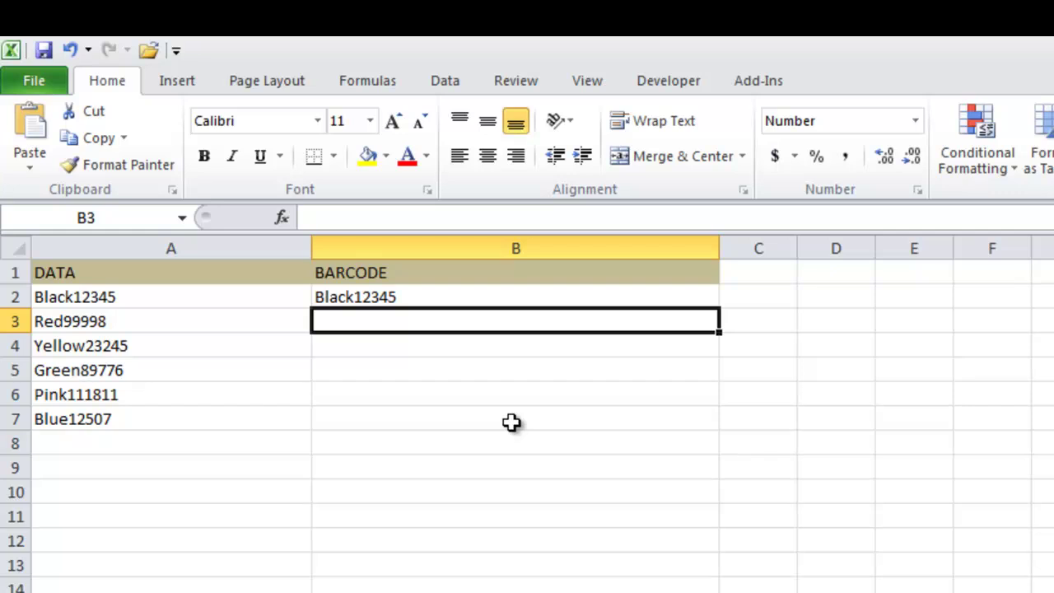
pyautogui.click(681, 298)
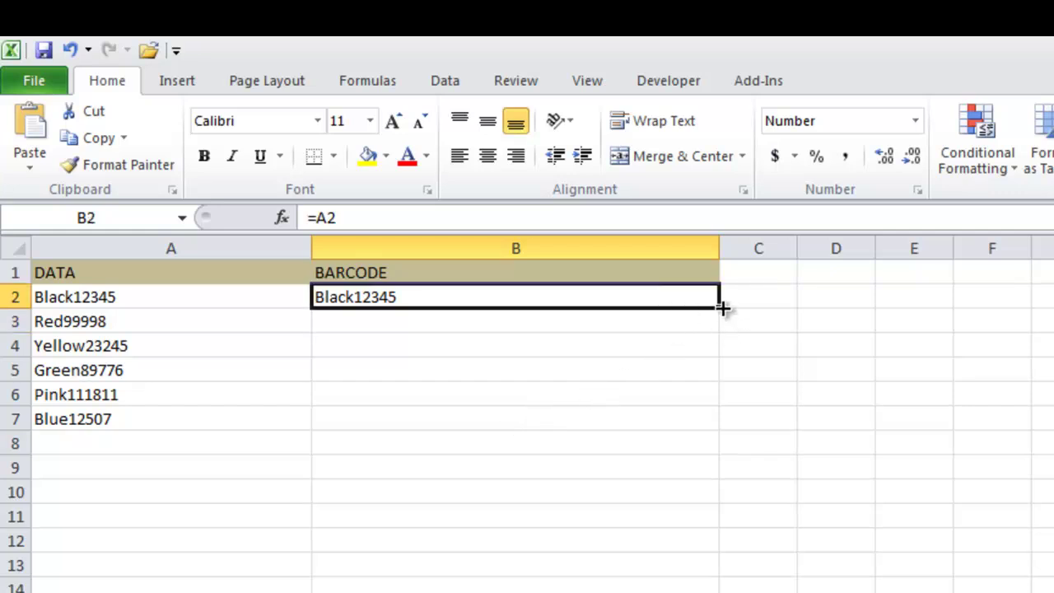
pyautogui.moveTo(724, 306); pyautogui.dragTo(708, 419)
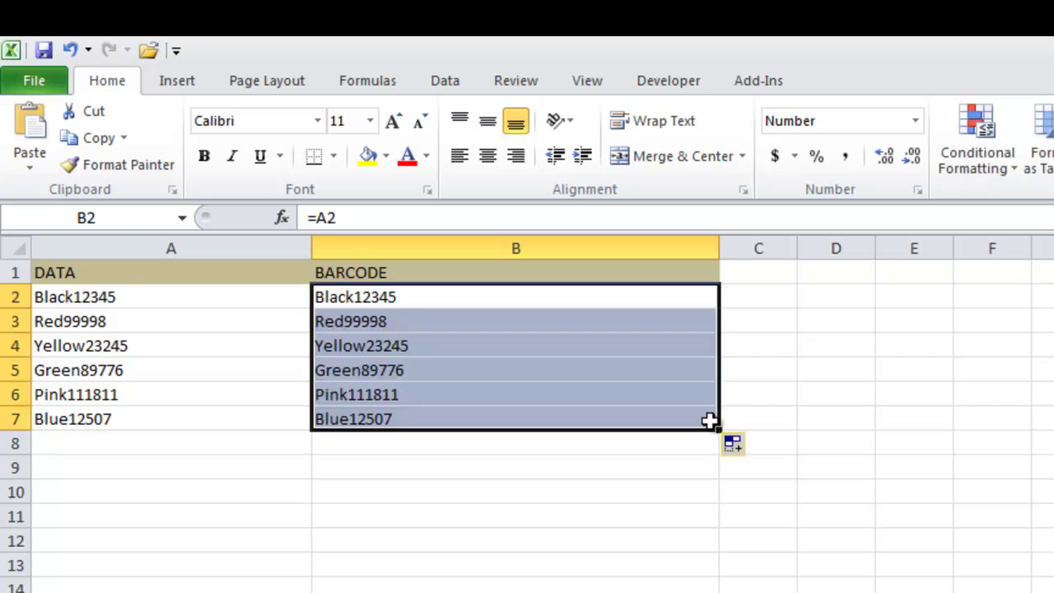
pyautogui.click(628, 572)
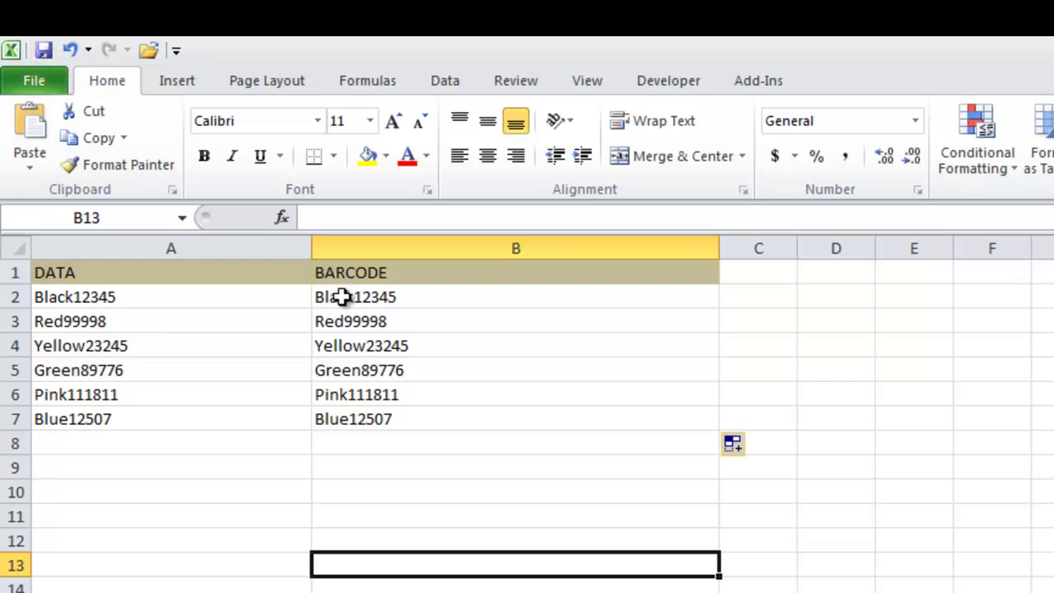
# Convert cells B2:B7 to barcodes with the IDAutomation add-in using the Code 128 symbology, and save the workbook
pyautogui.moveTo(340, 299); pyautogui.dragTo(344, 416)
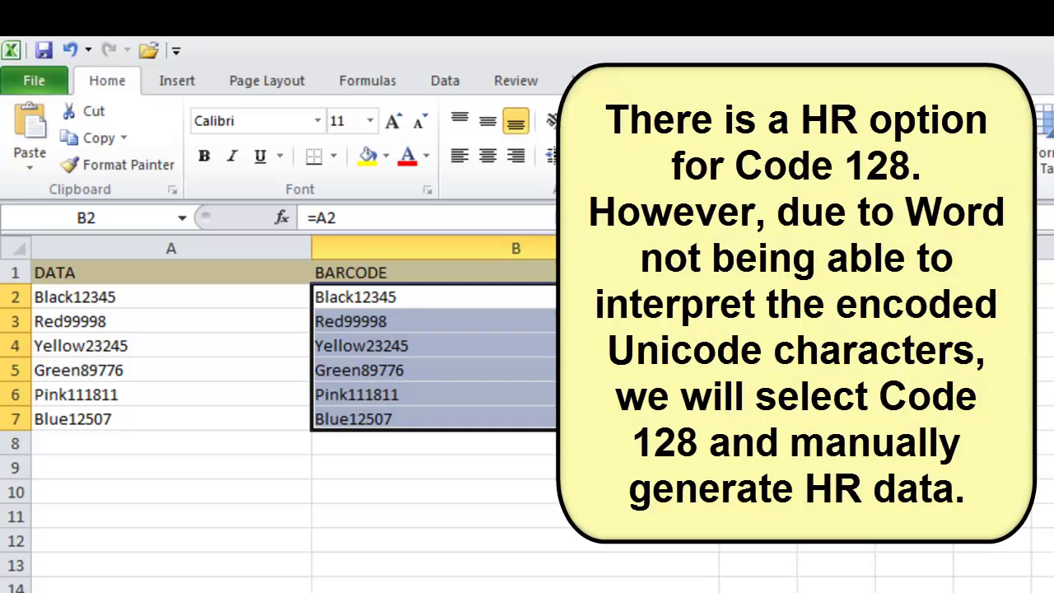
pyautogui.click(762, 87)
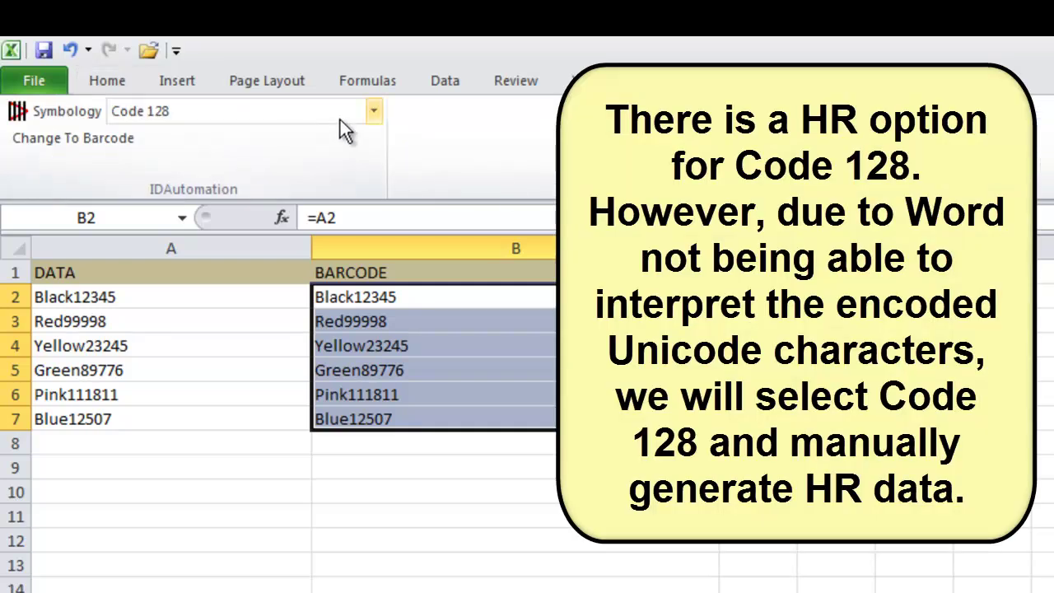
pyautogui.click(374, 111)
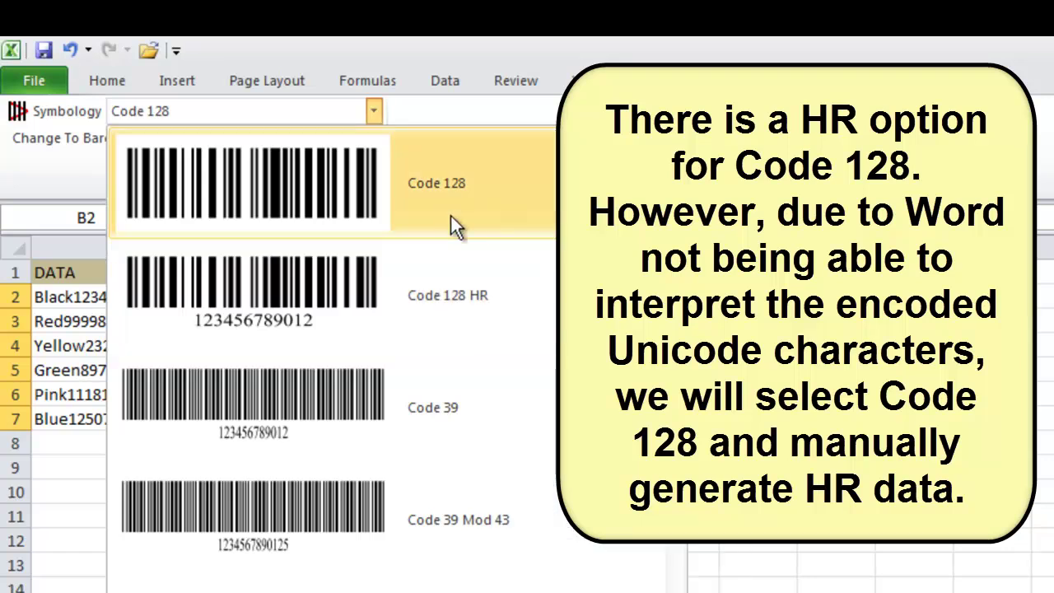
pyautogui.click(365, 188)
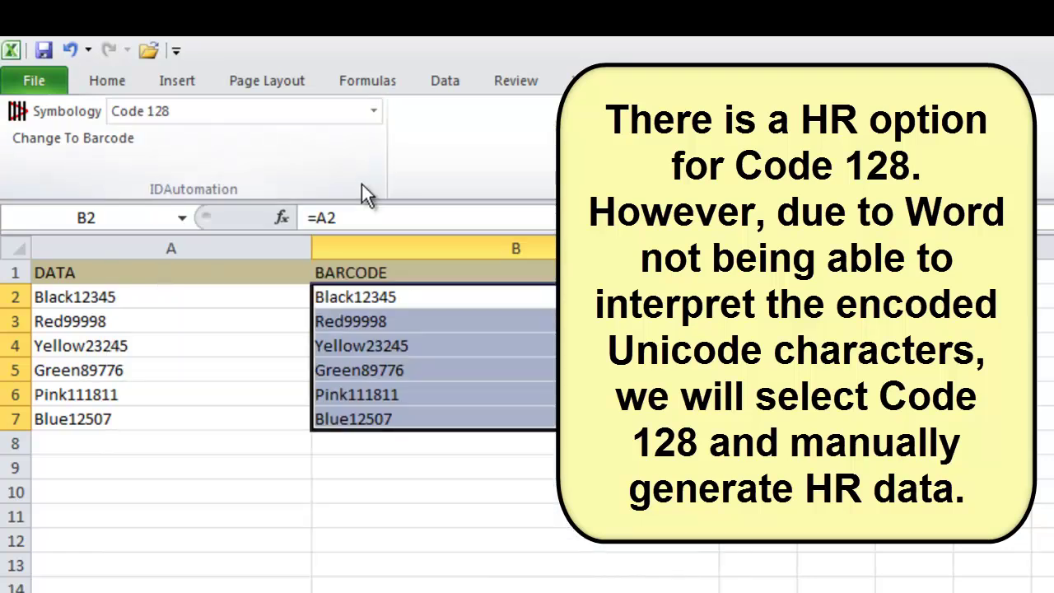
pyautogui.click(69, 145)
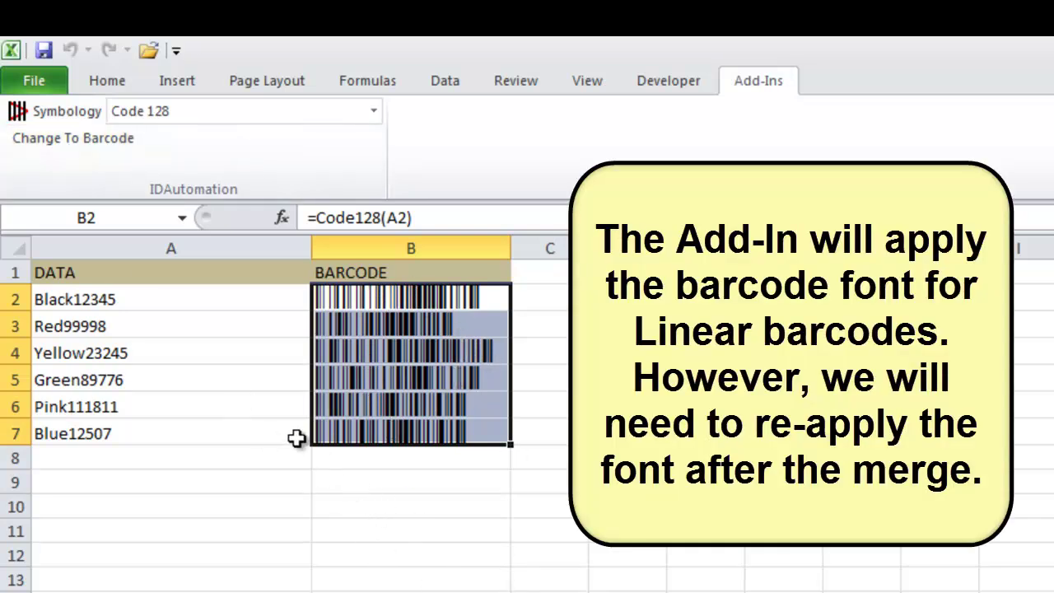
pyautogui.click(42, 50)
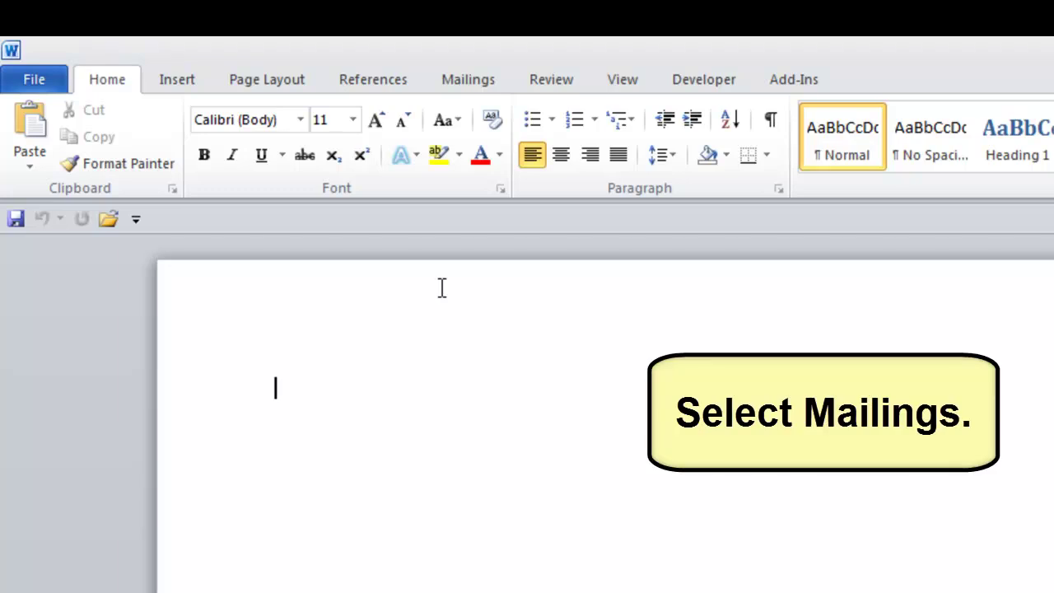
# In Word, start the step-by-step Mail Merge wizard for the blank document and advance to the recipient selection stage
pyautogui.click(462, 80)
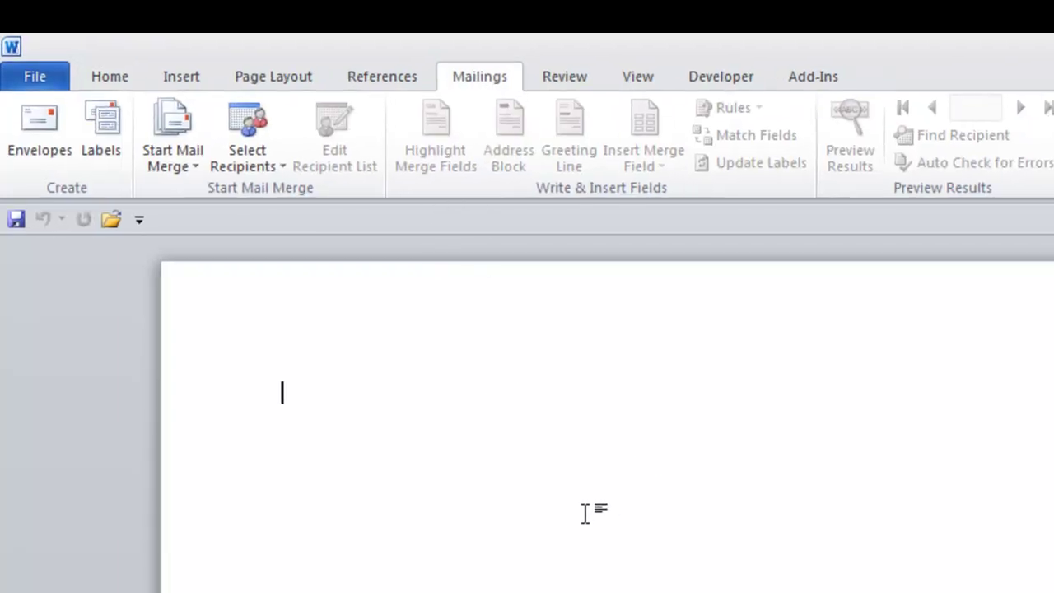
pyautogui.click(191, 166)
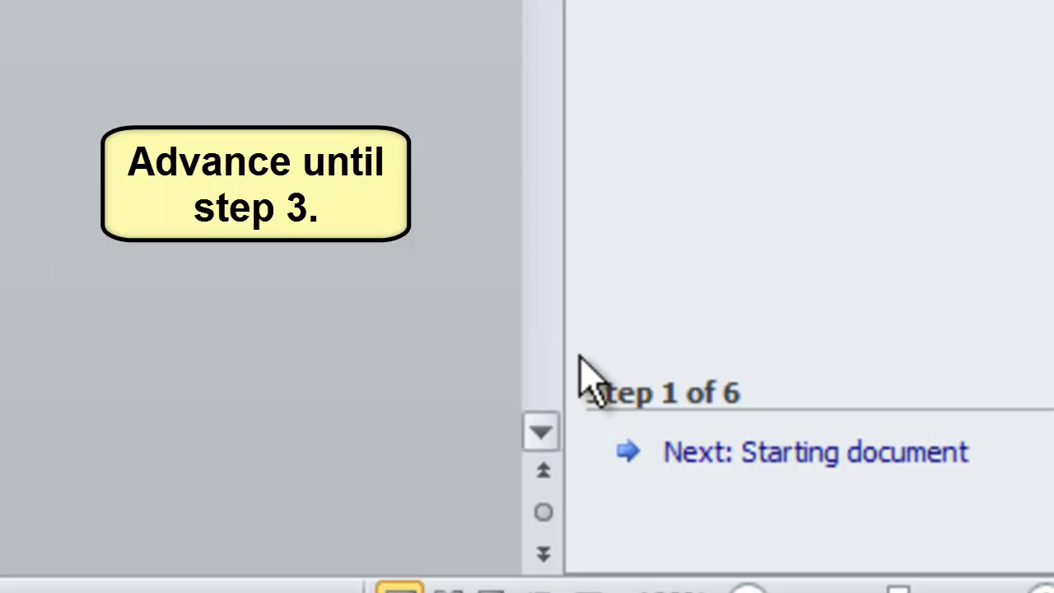
pyautogui.click(830, 459)
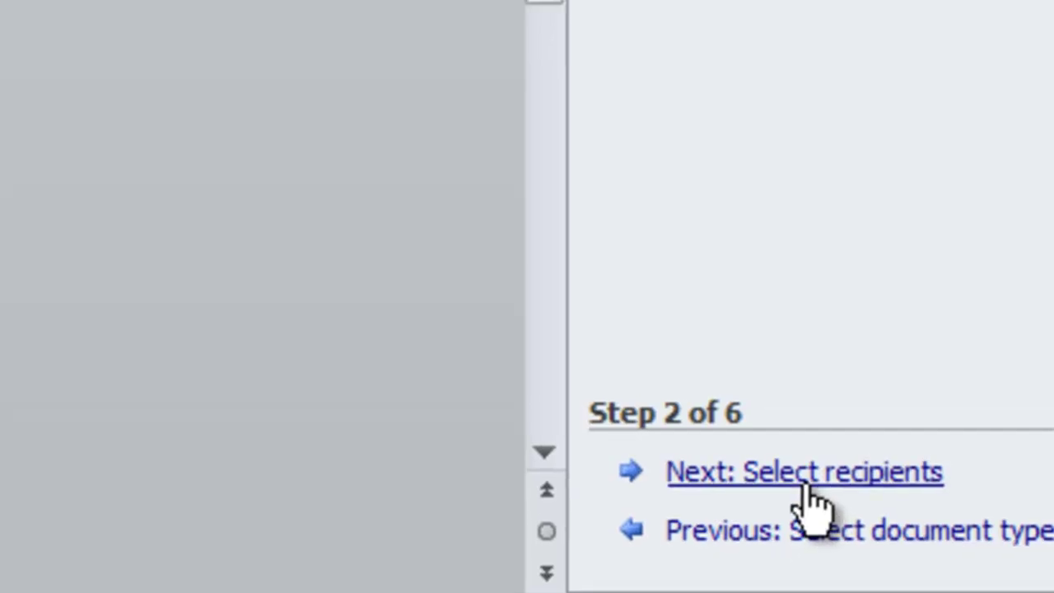
pyautogui.click(803, 454)
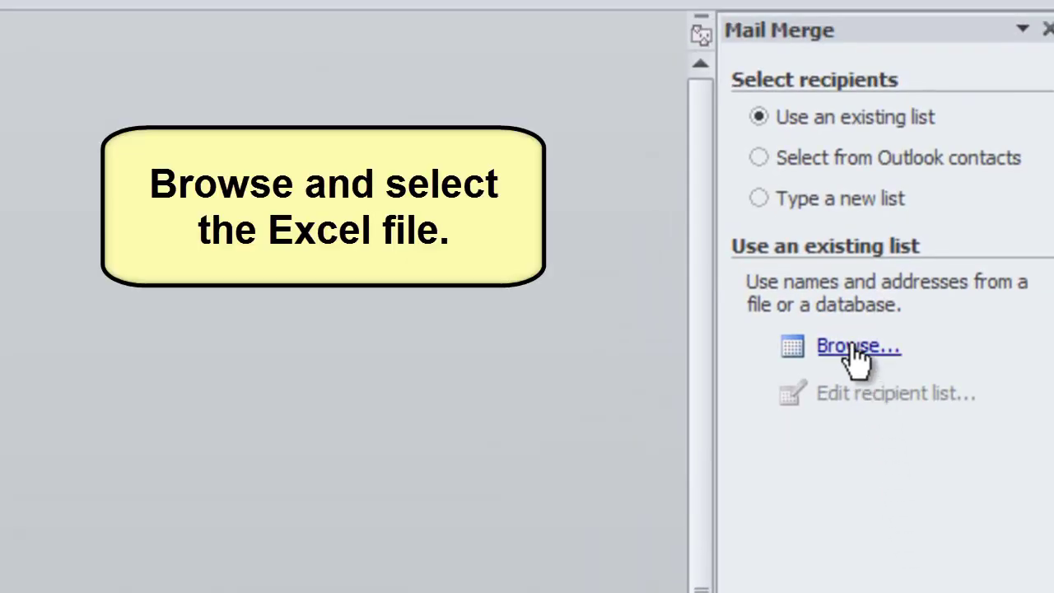
# Use Sheet1$ of Colors.xlsx as the existing recipient list, with column headers in the first row and all records included
pyautogui.click(856, 347)
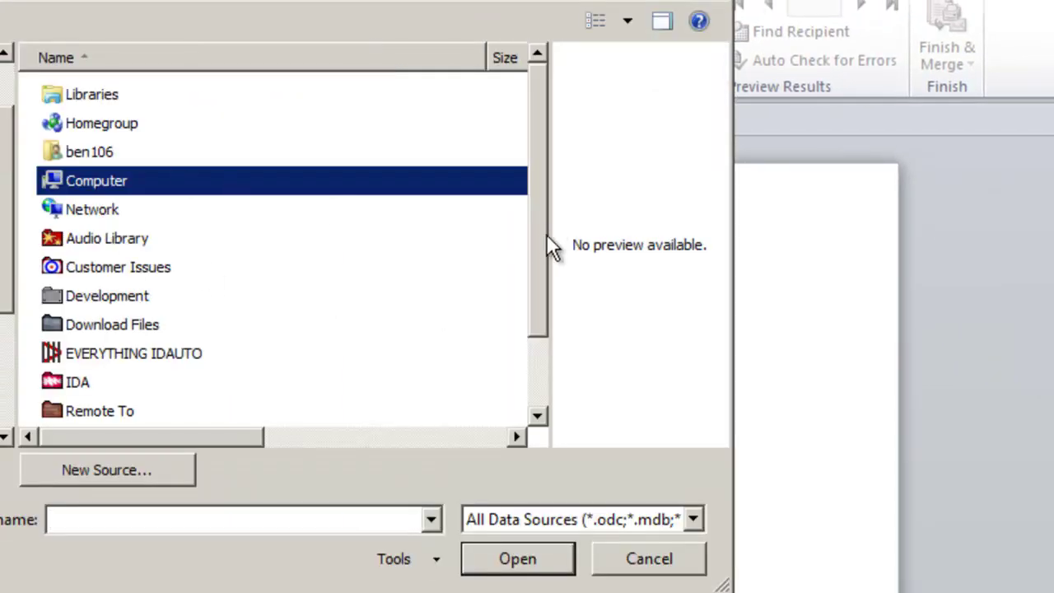
pyautogui.moveTo(546, 234); pyautogui.dragTo(529, 376)
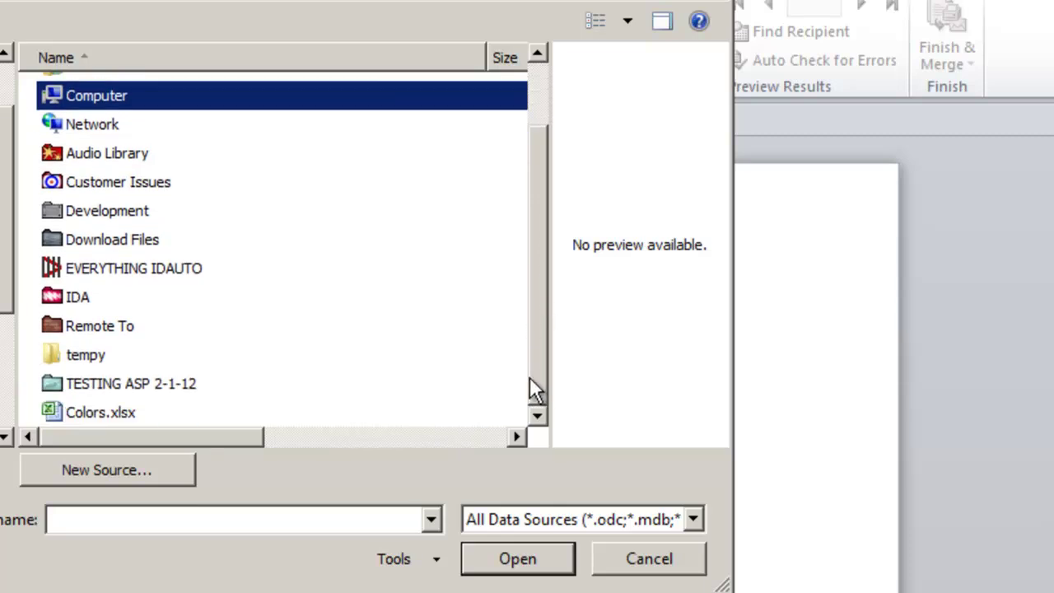
pyautogui.doubleClick(88, 414)
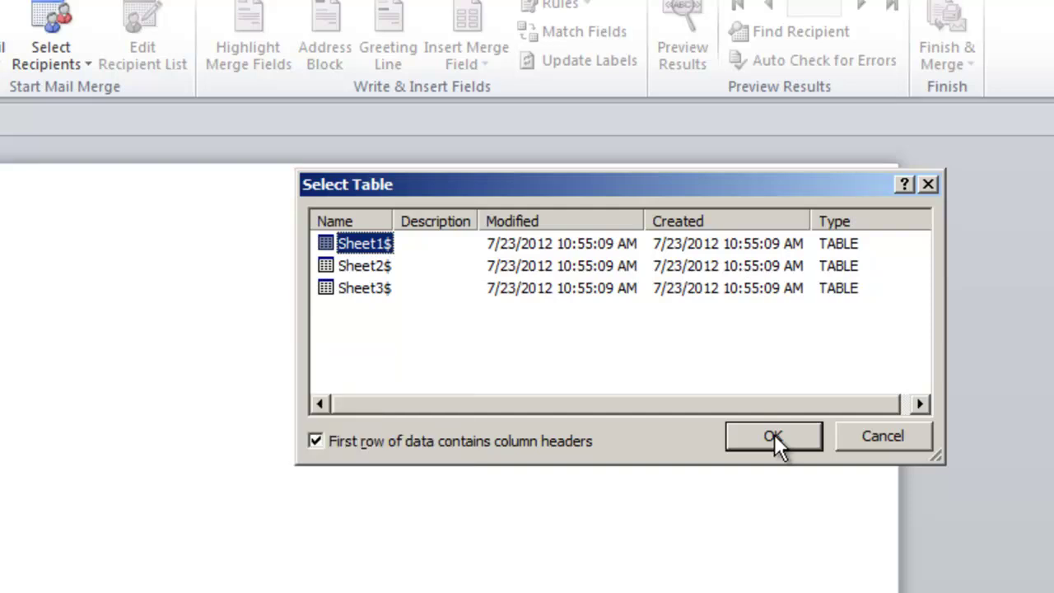
pyautogui.click(774, 437)
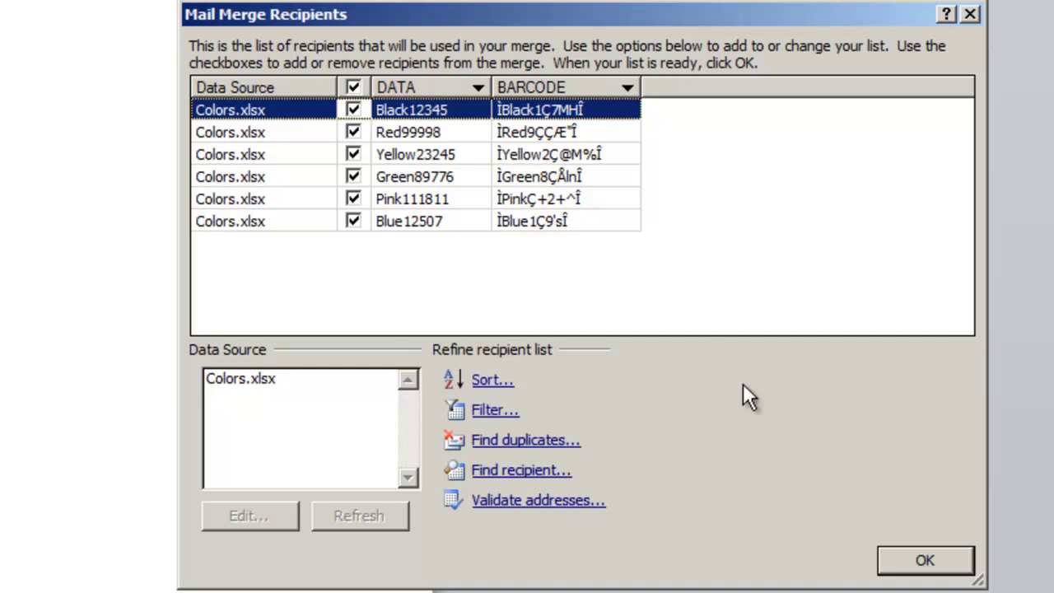
pyautogui.click(921, 564)
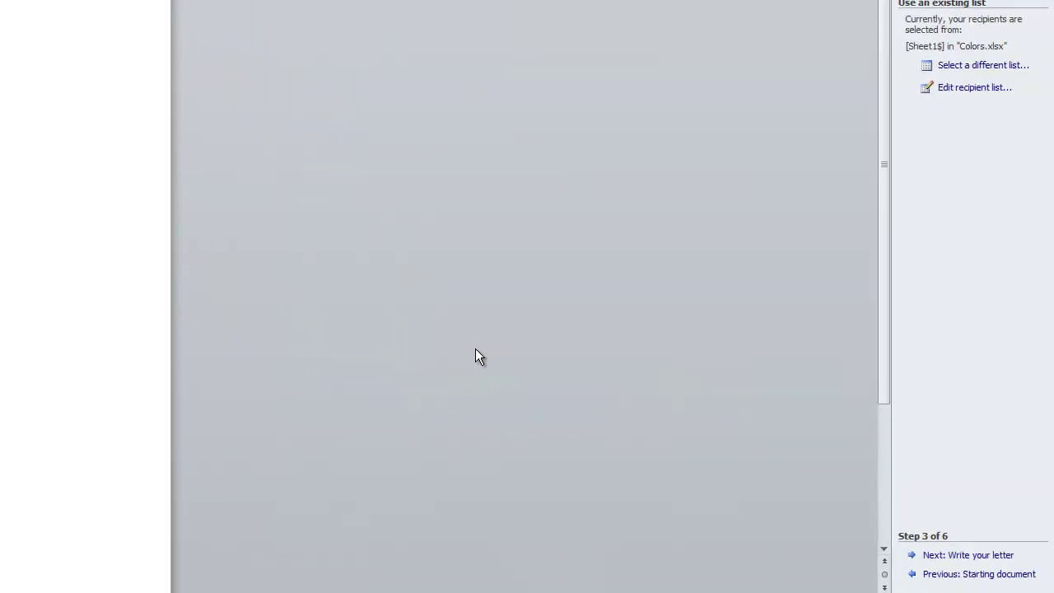
# Advance to the letter-writing stage and insert the BARCODE and DATA database merge fields into the document
pyautogui.click(953, 556)
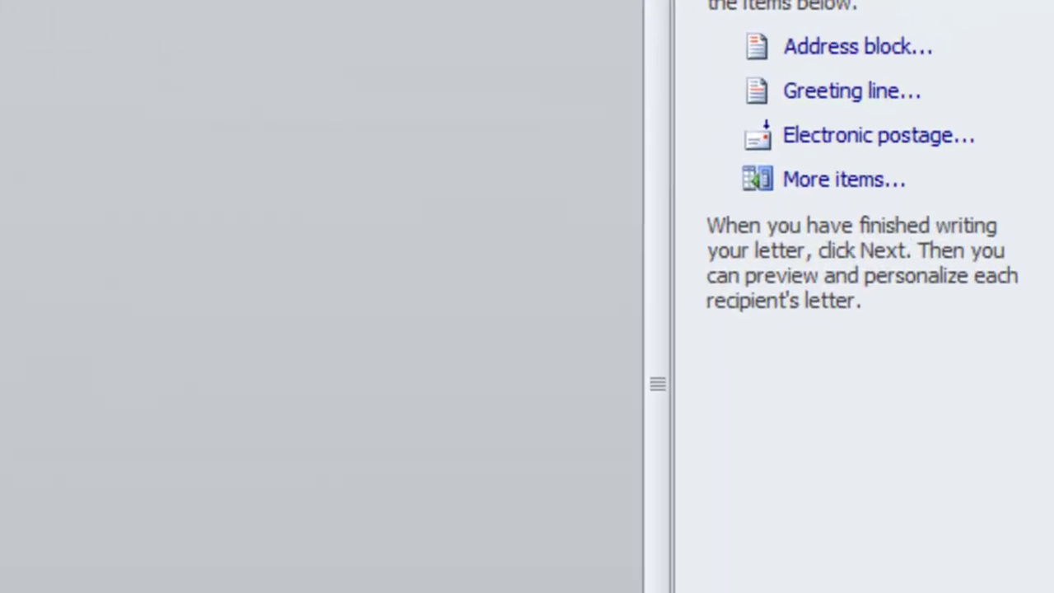
pyautogui.click(840, 181)
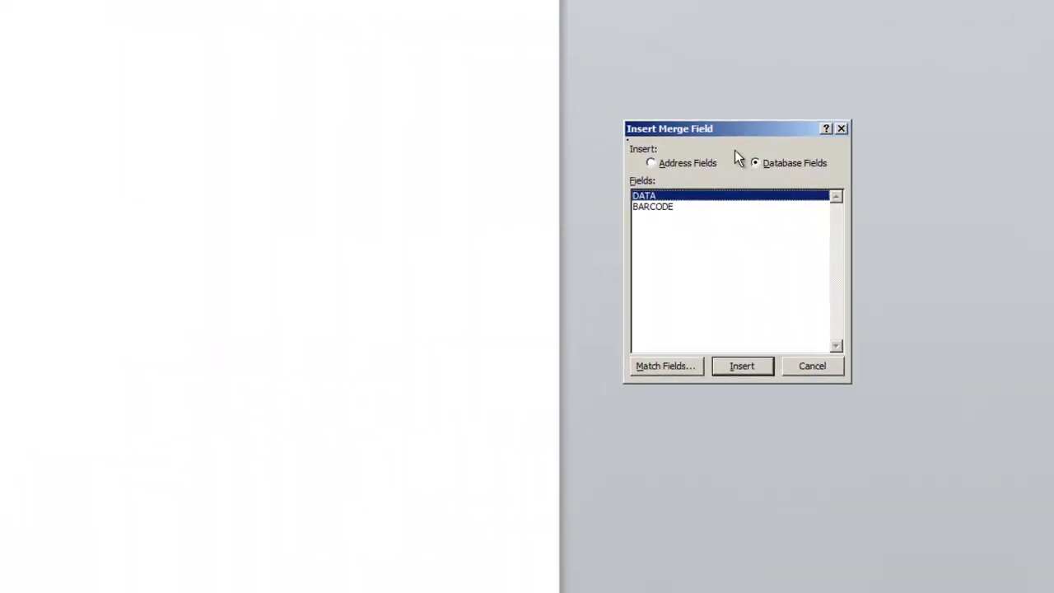
pyautogui.moveTo(741, 130); pyautogui.dragTo(331, 50)
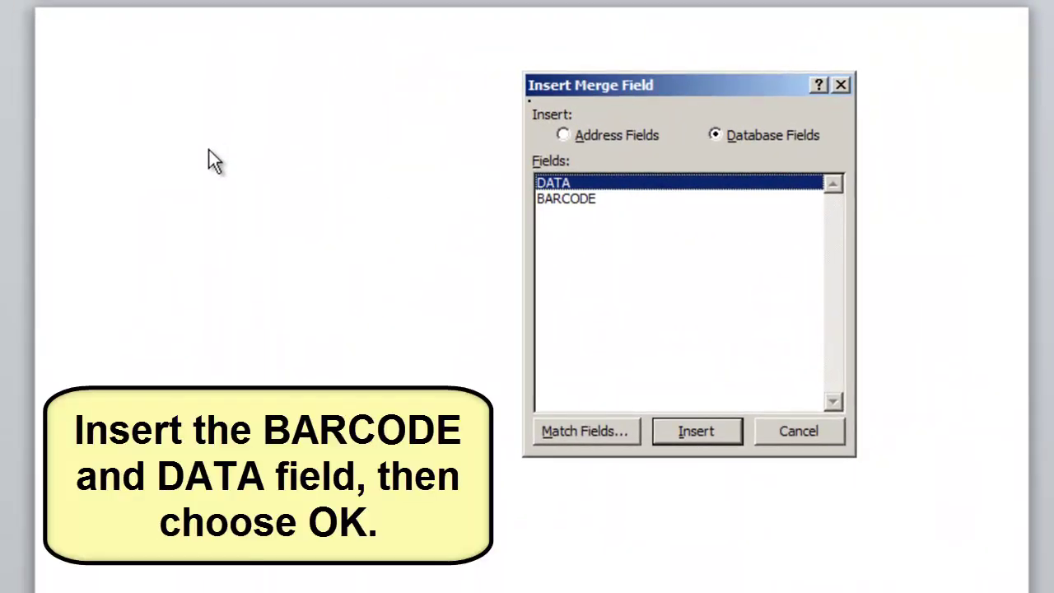
pyautogui.click(124, 100)
pyautogui.click(518, 286)
pyautogui.click(574, 201)
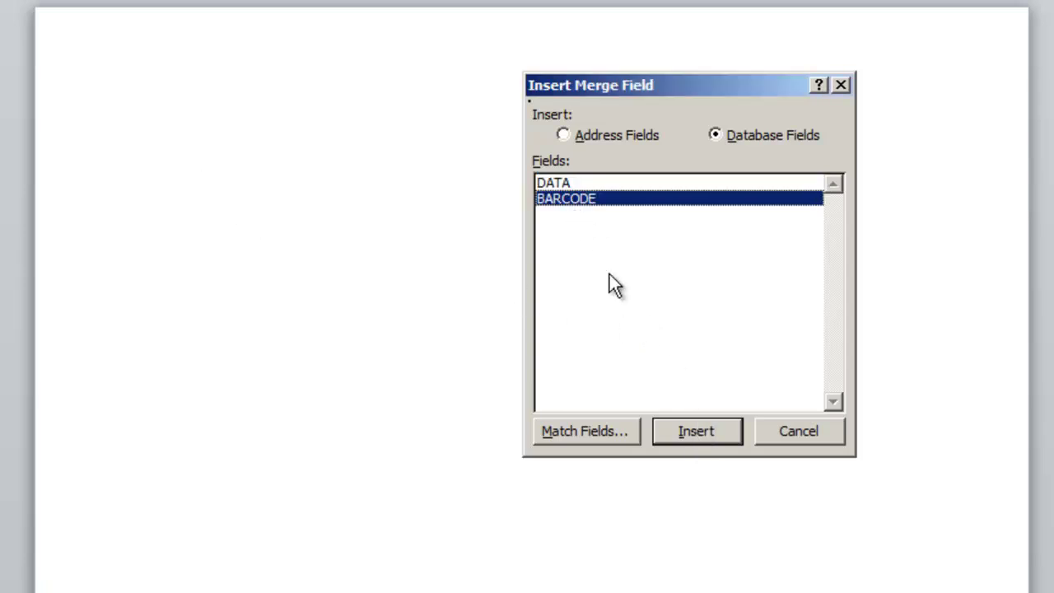
pyautogui.click(712, 427)
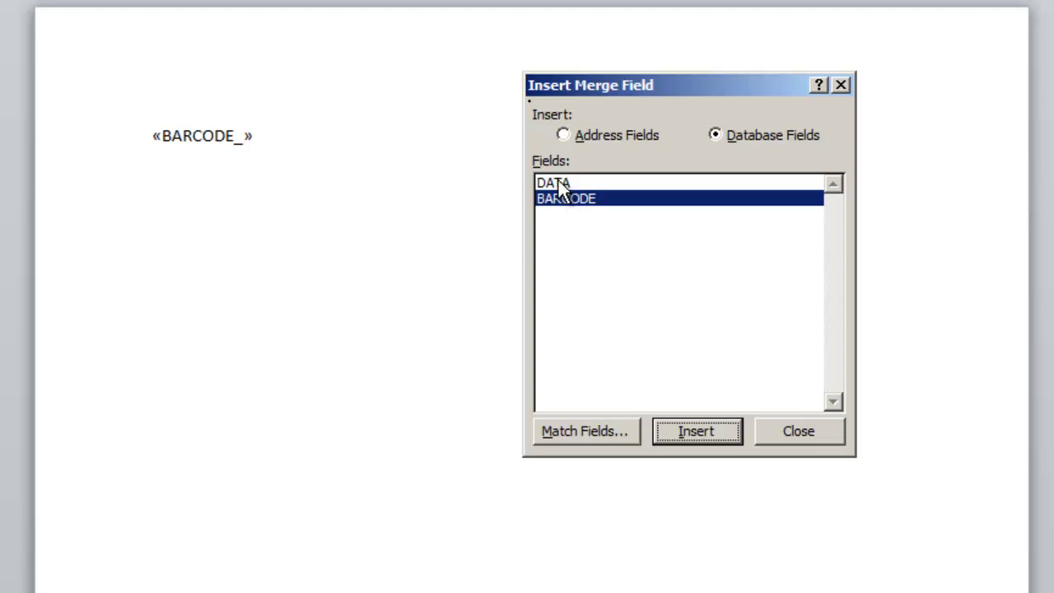
pyautogui.click(559, 184)
pyautogui.click(690, 436)
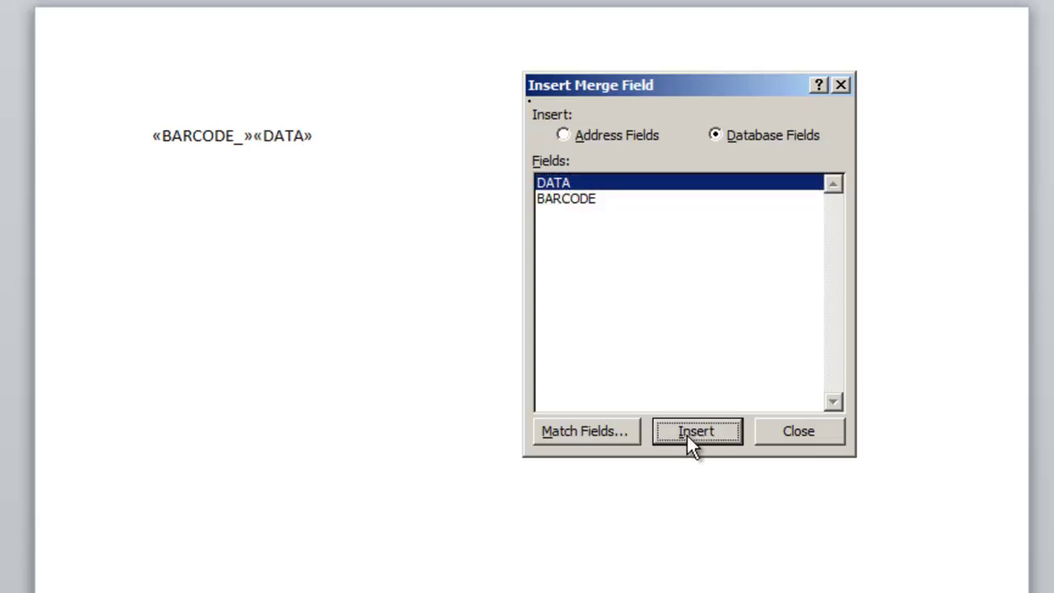
pyautogui.click(803, 433)
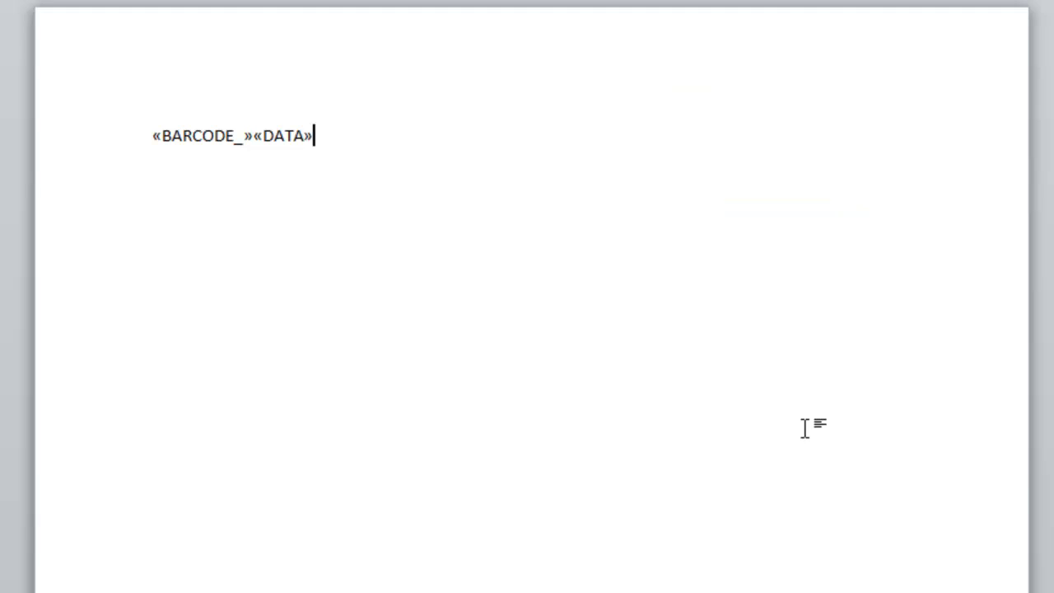
# Move the DATA merge field to its own paragraph below the BARCODE field
pyautogui.click(253, 137)
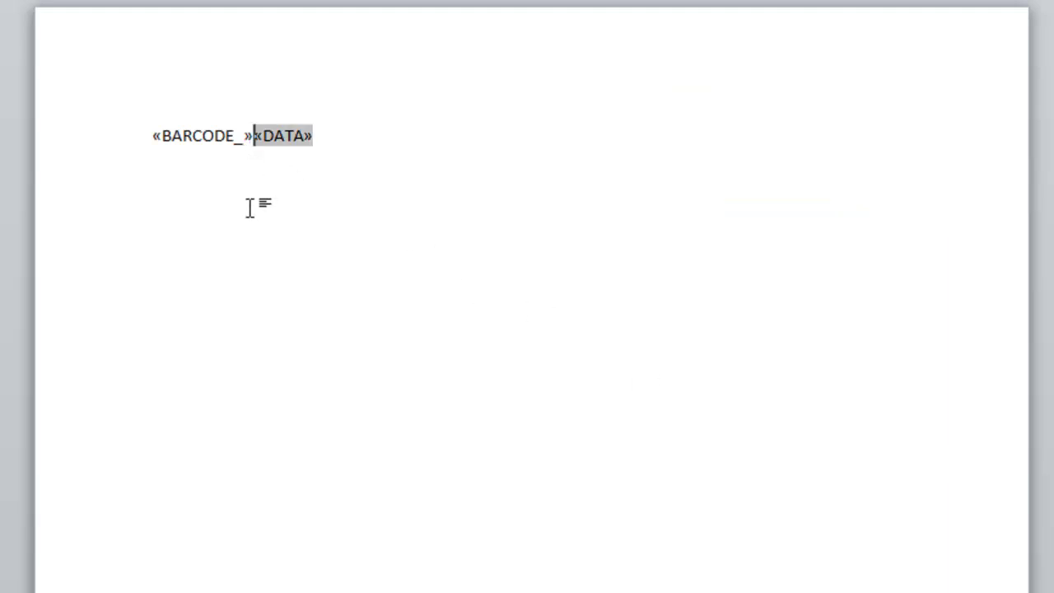
pyautogui.press('Return')
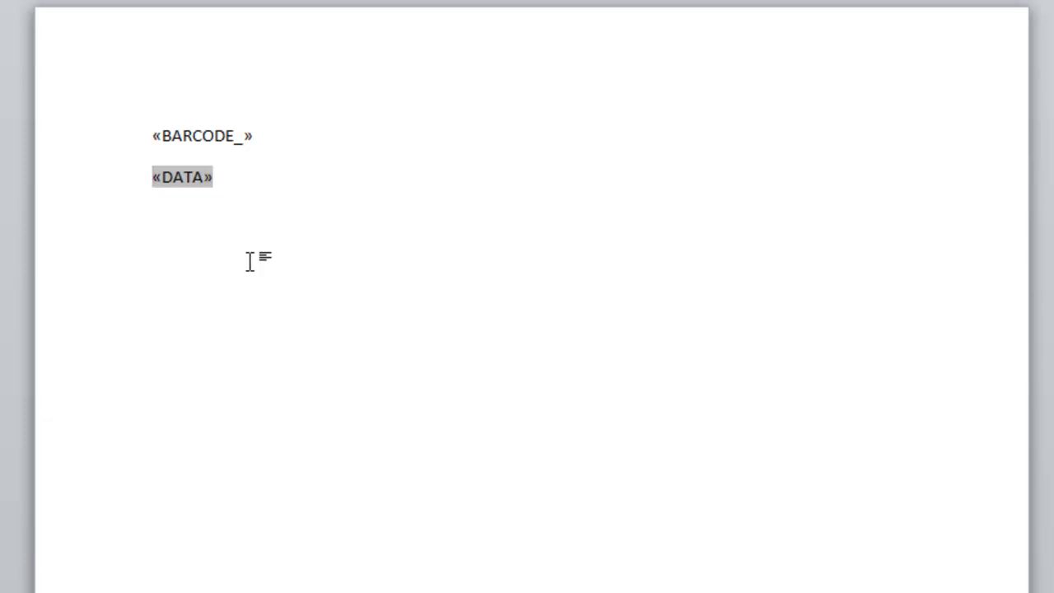
pyautogui.click(280, 198)
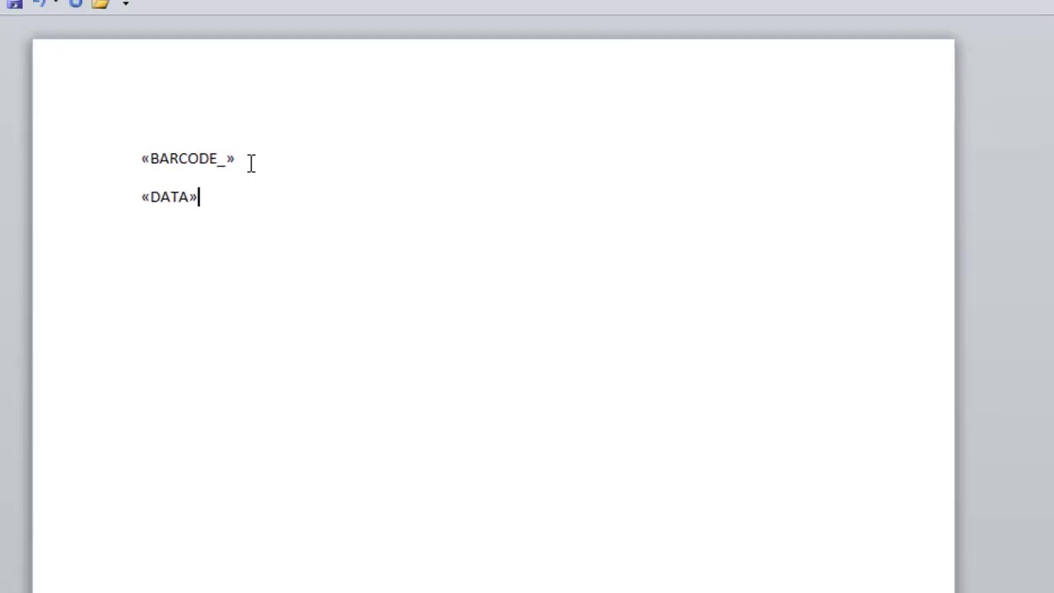
# Format the BARCODE merge field with the IDAutomationC128L barcode font, leaving the DATA field's font as it is
pyautogui.click(90, 127)
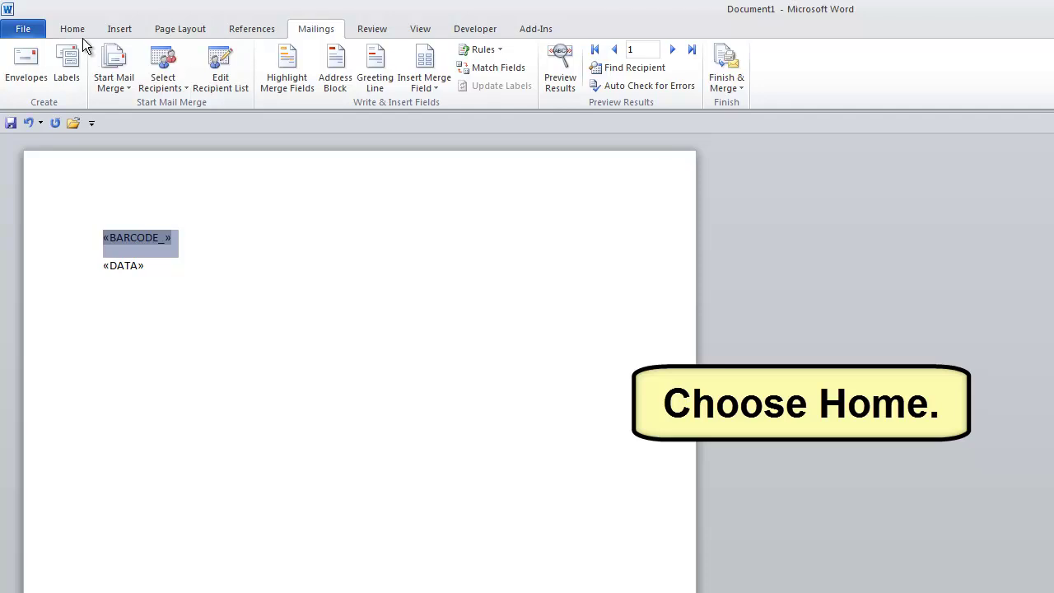
pyautogui.click(77, 30)
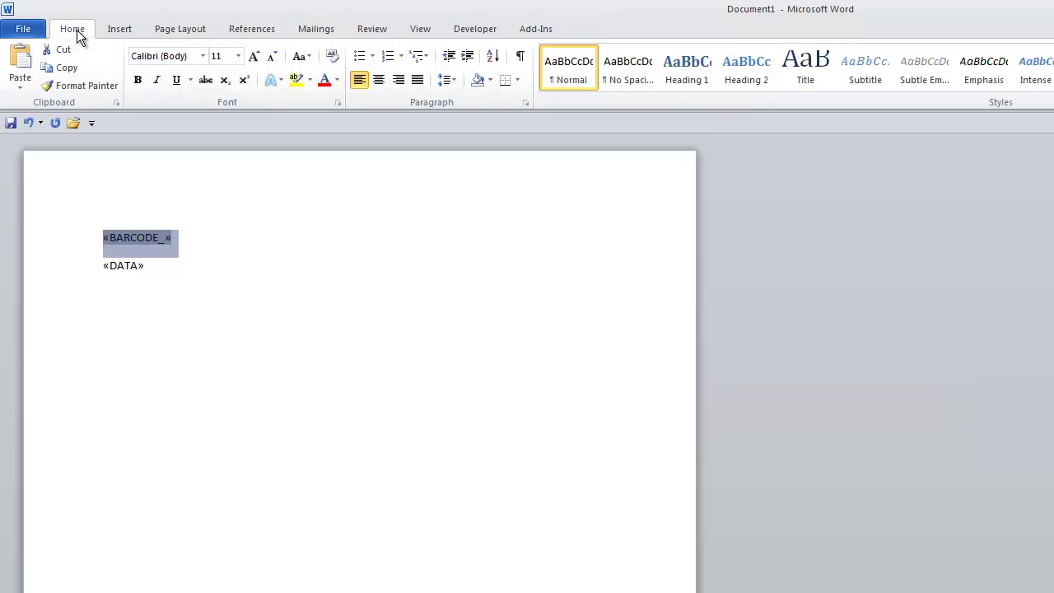
pyautogui.click(157, 58)
pyautogui.write('I')
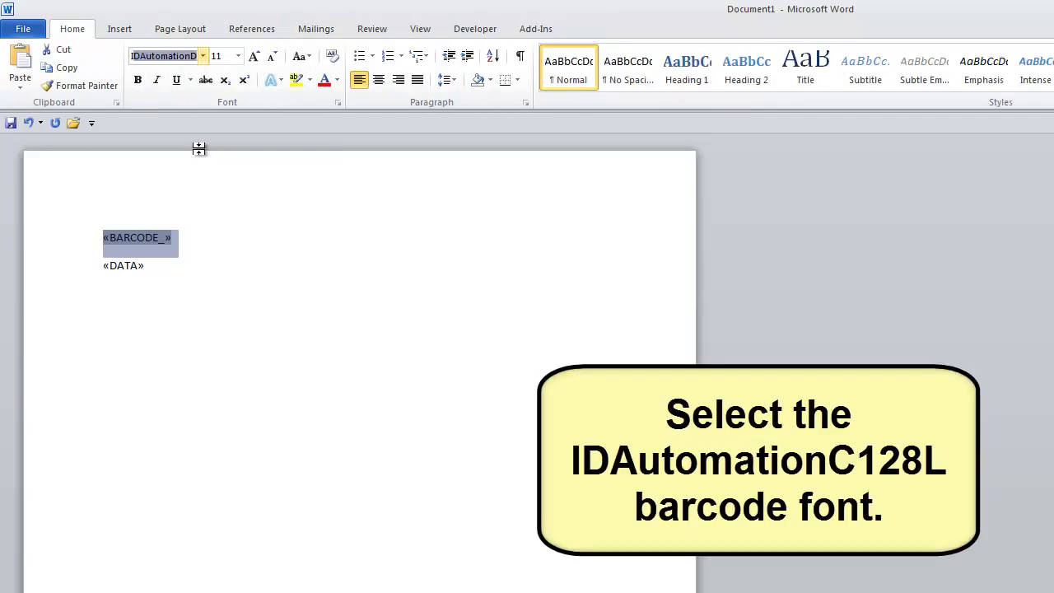
pyautogui.write('DAutomationC')
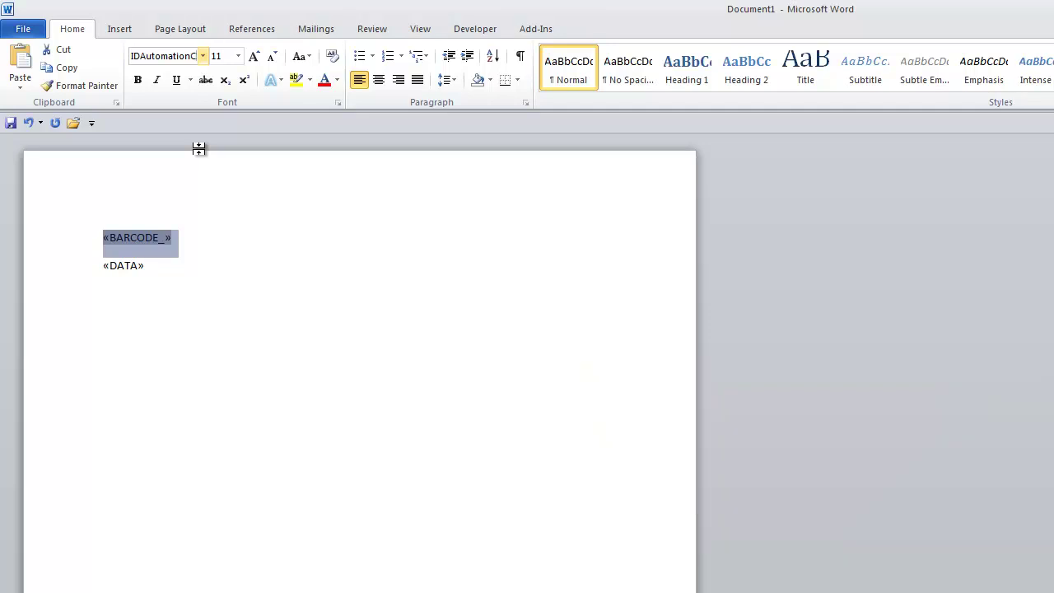
pyautogui.write('128L')
pyautogui.press('Return')
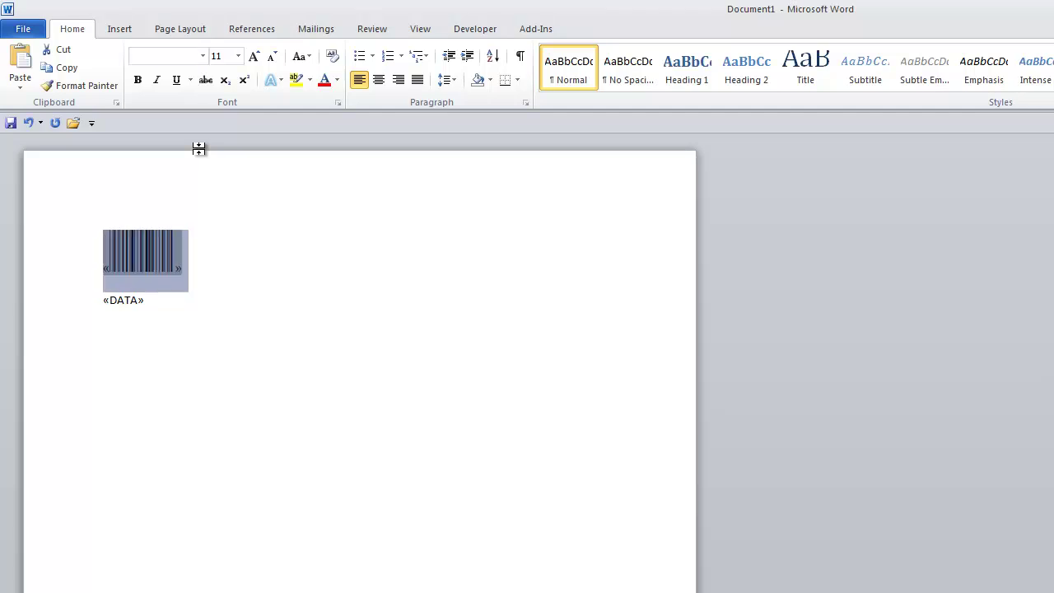
pyautogui.click(241, 399)
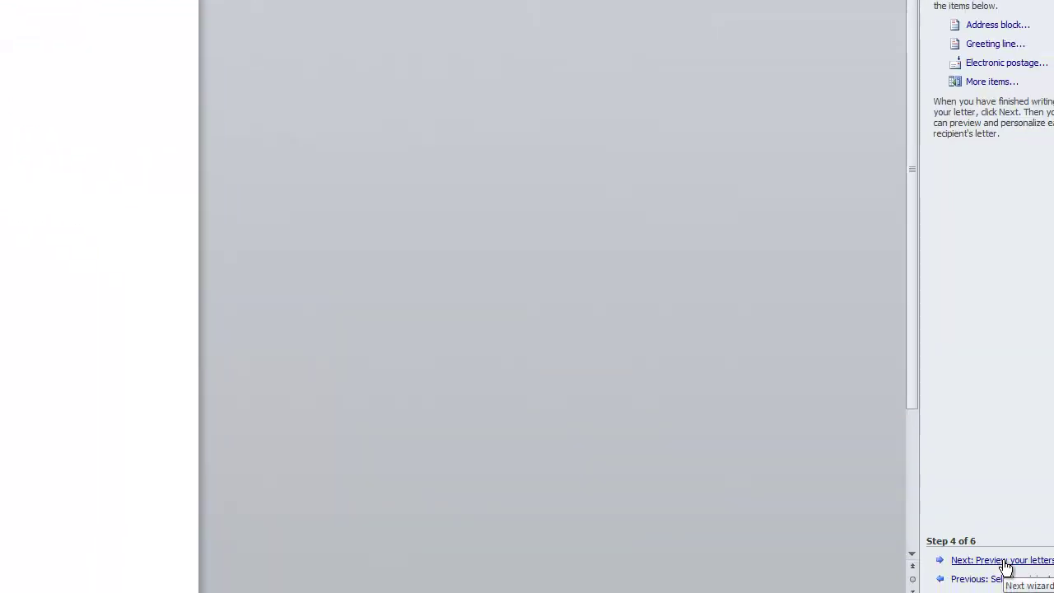
# Advance the merge wizard to the letter preview stage and indent the readable text so it sits centred under the barcode
pyautogui.click(974, 548)
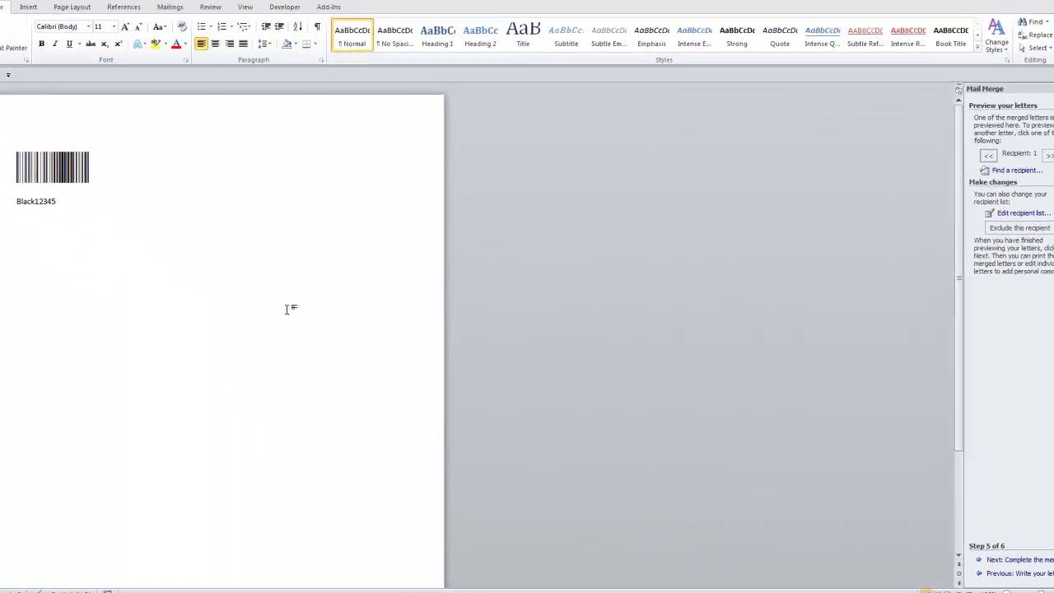
pyautogui.doubleClick(44, 209)
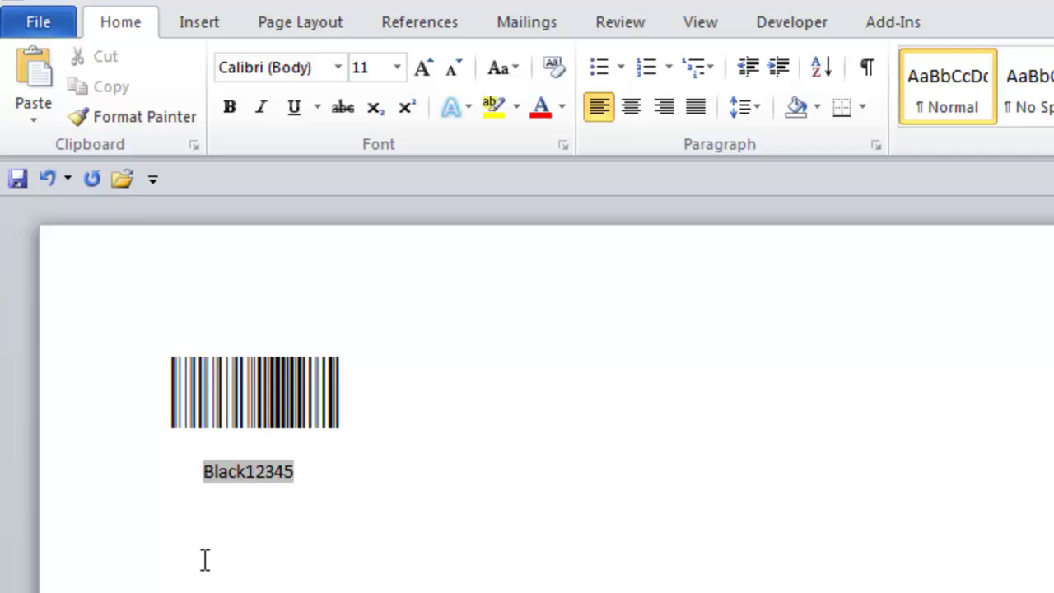
pyautogui.click(230, 440)
pyautogui.moveTo(398, 492); pyautogui.dragTo(192, 410)
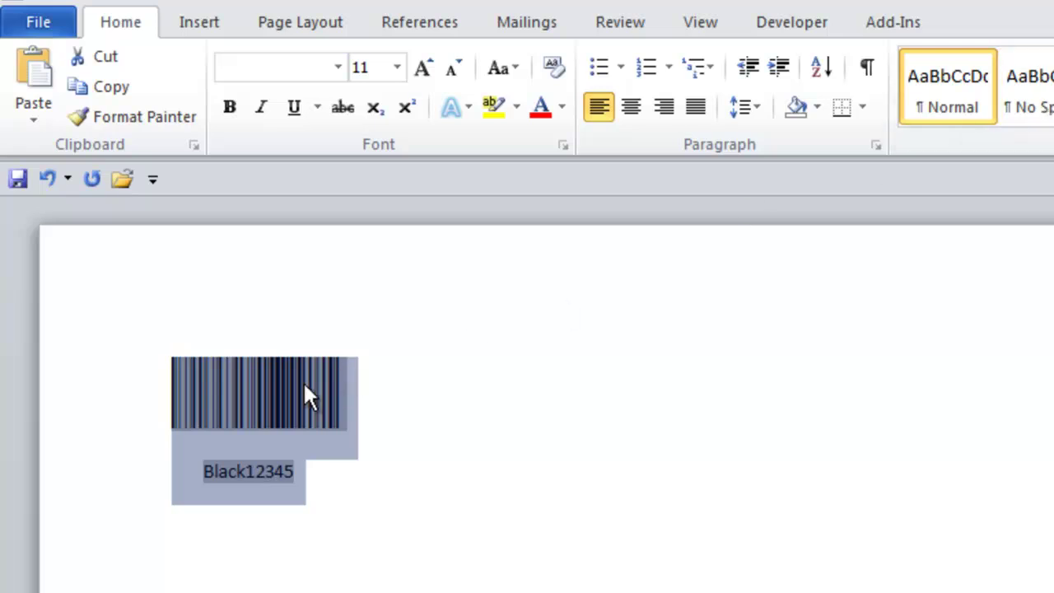
pyautogui.click(318, 473)
pyautogui.click(243, 442)
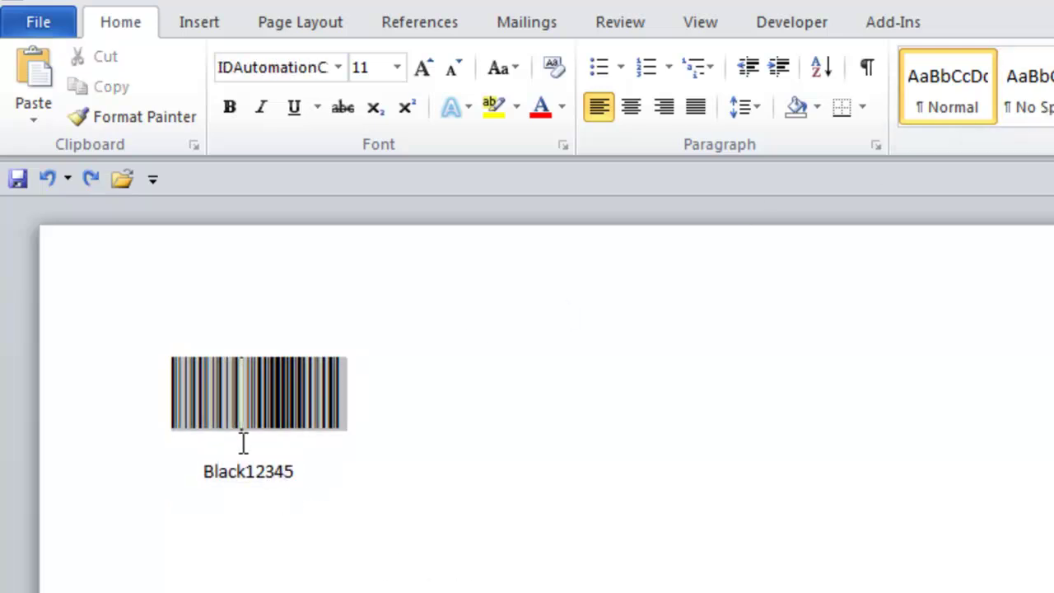
pyautogui.moveTo(346, 473); pyautogui.dragTo(228, 442)
pyautogui.click(329, 572)
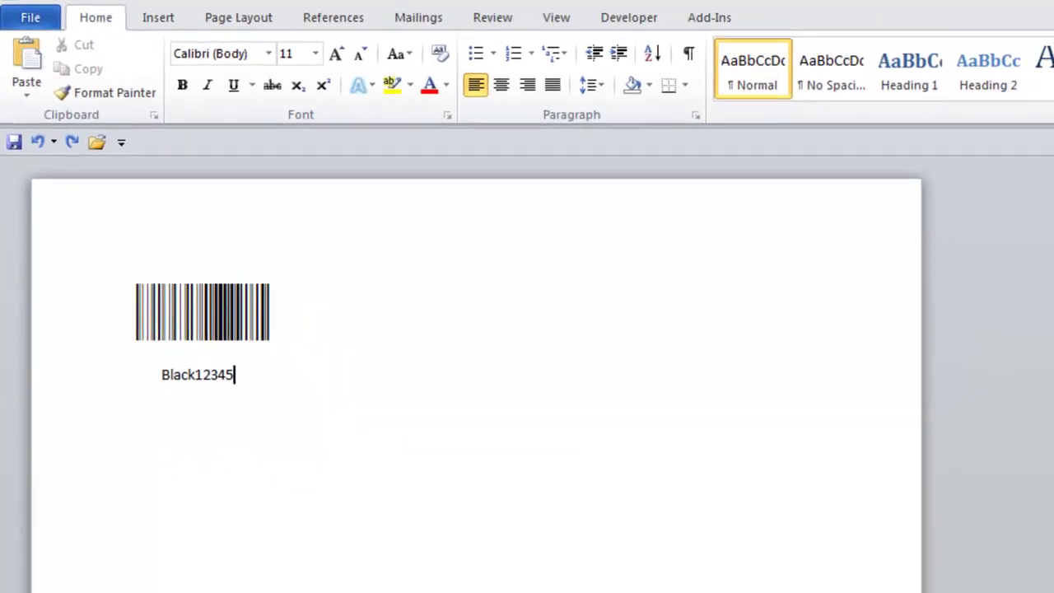
# Step through the merged record previews from the first to the third record
pyautogui.click(420, 19)
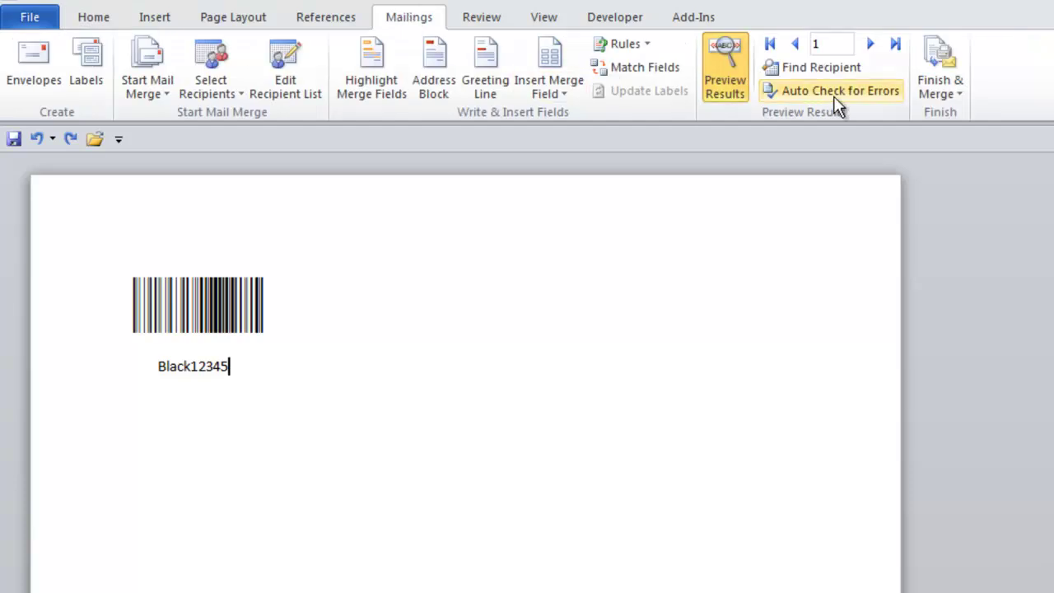
pyautogui.click(872, 44)
pyautogui.click(871, 44)
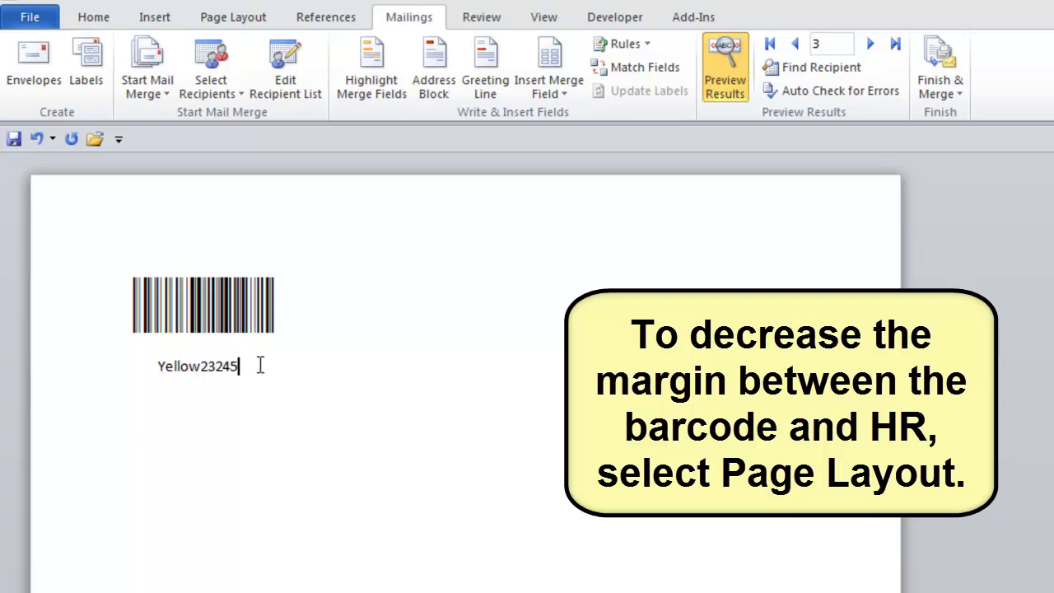
# Select the barcode and its readable text and bring up the paragraph spacing settings
pyautogui.moveTo(261, 365); pyautogui.dragTo(146, 346)
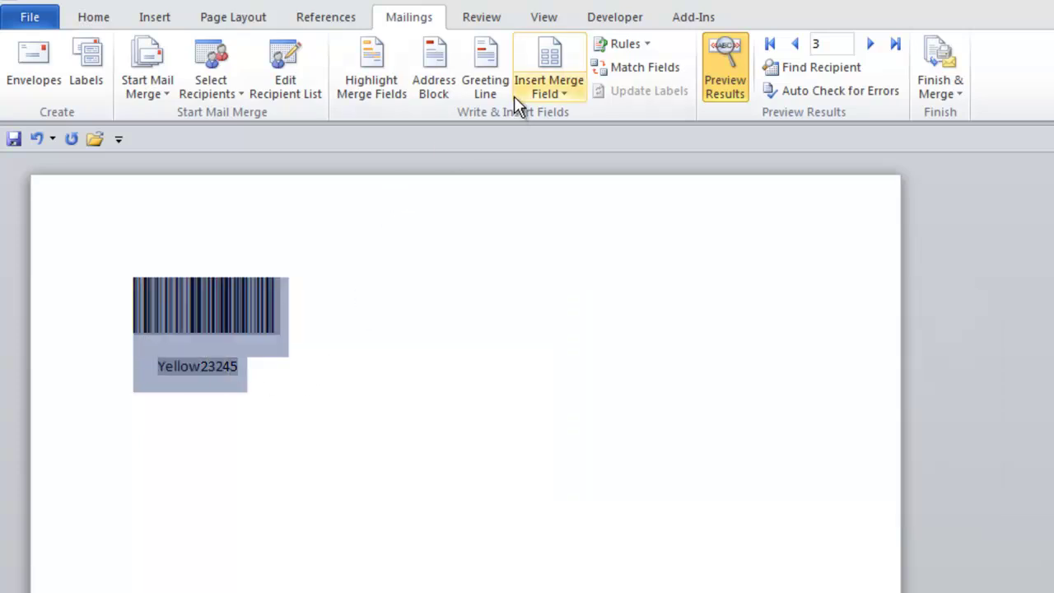
pyautogui.click(257, 18)
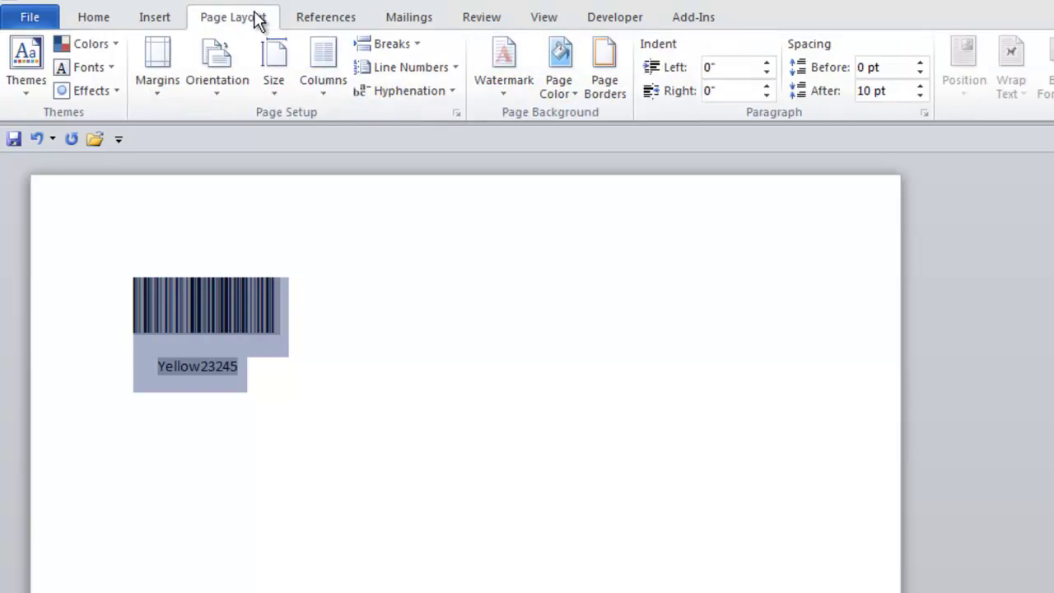